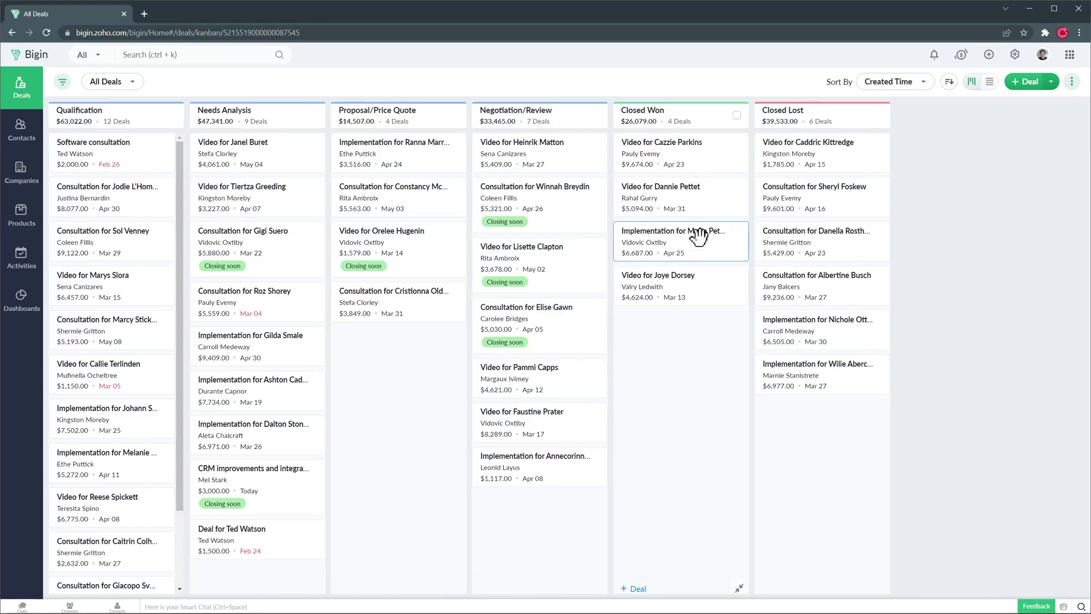
Step: Discard a new deal form unsaved and open the CRM improvements and integrations deal
click(1013, 97)
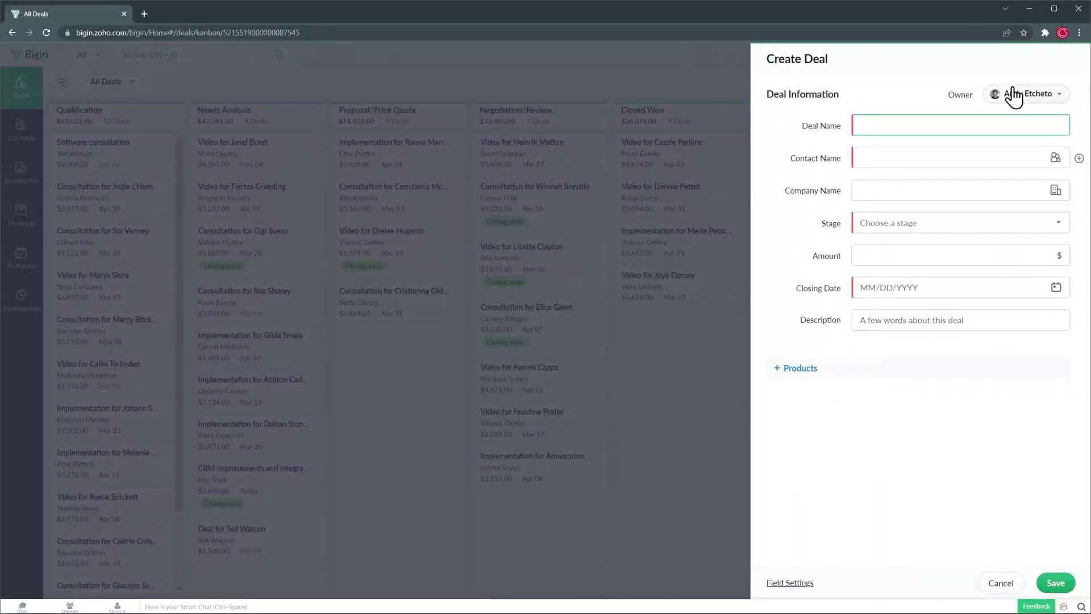
key(Escape)
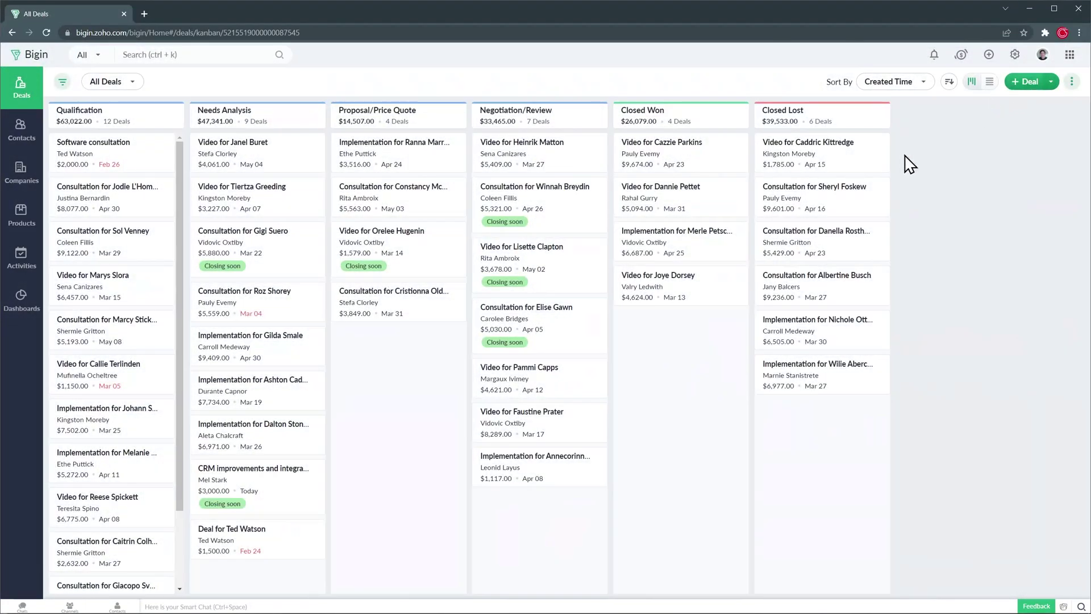
click(280, 475)
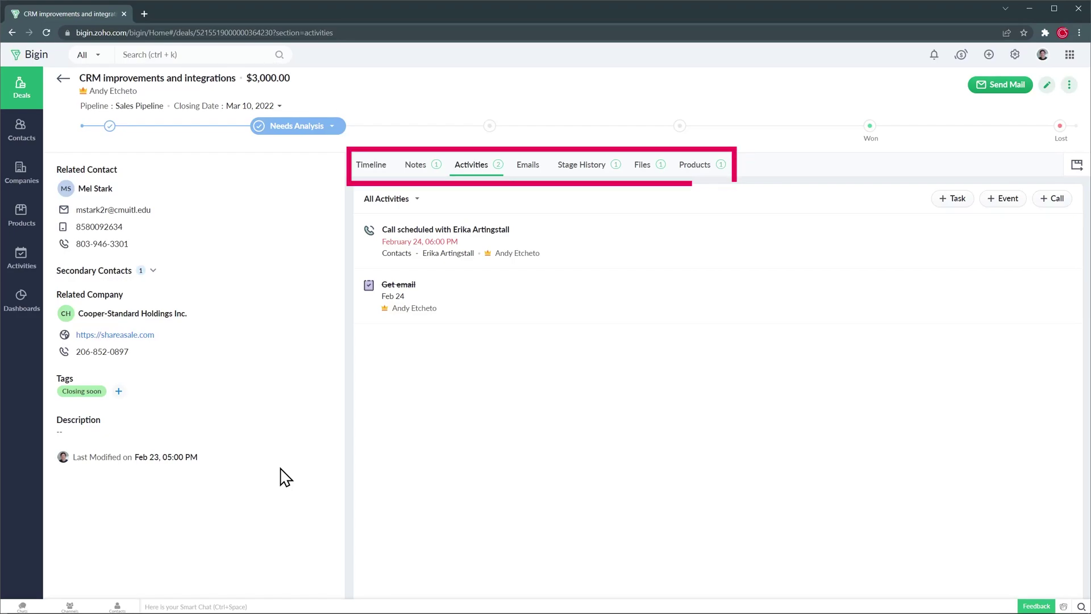
Step: Review the deal's Timeline, Notes, Activities, Emails, Stage History, Files and Products ($3,000.00 Implementation)
click(364, 182)
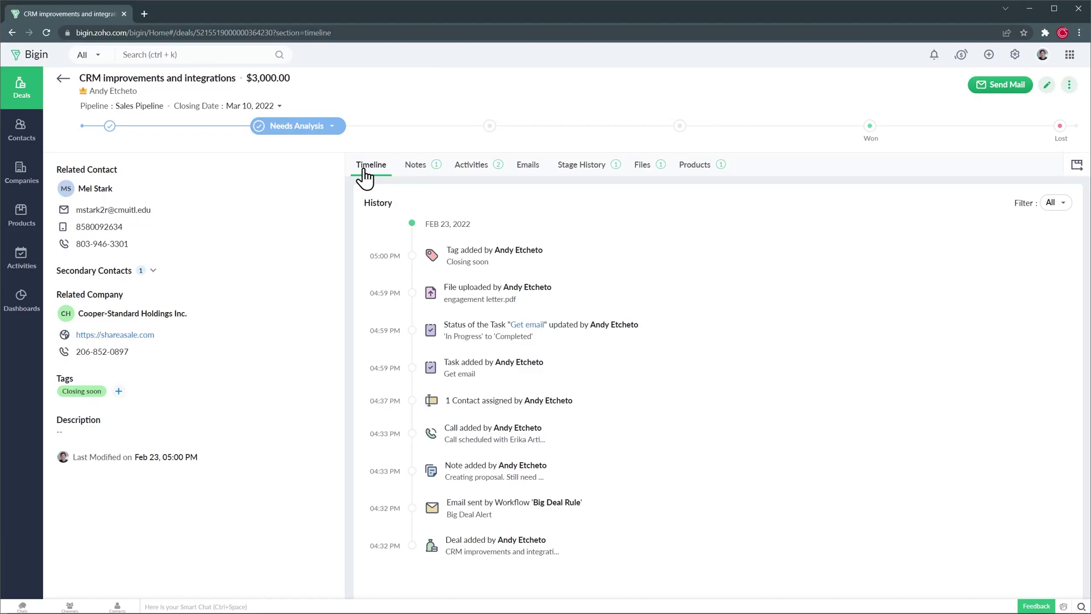
click(414, 170)
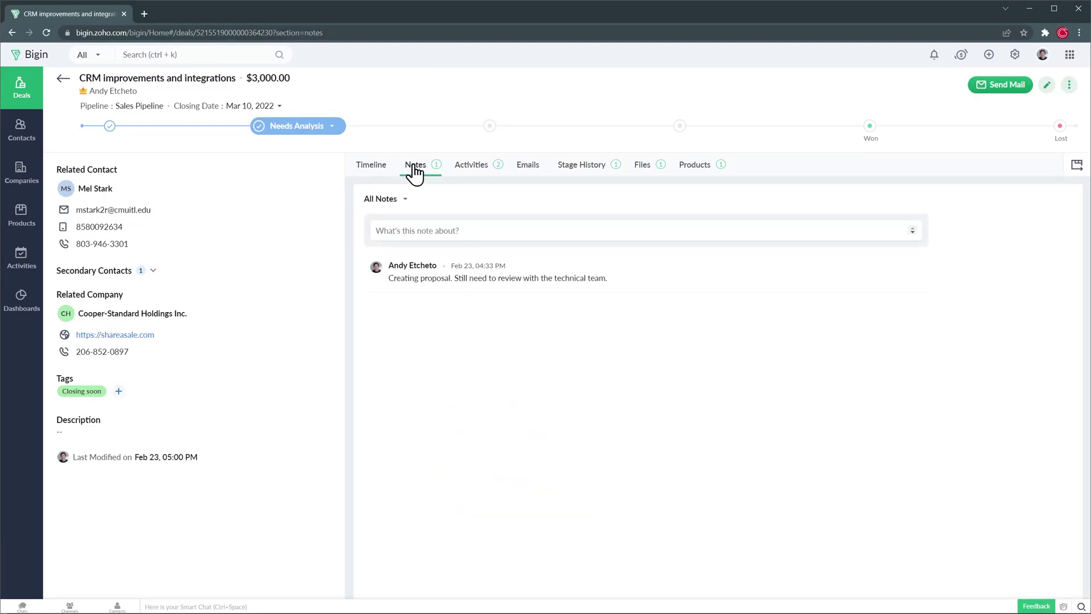
click(469, 168)
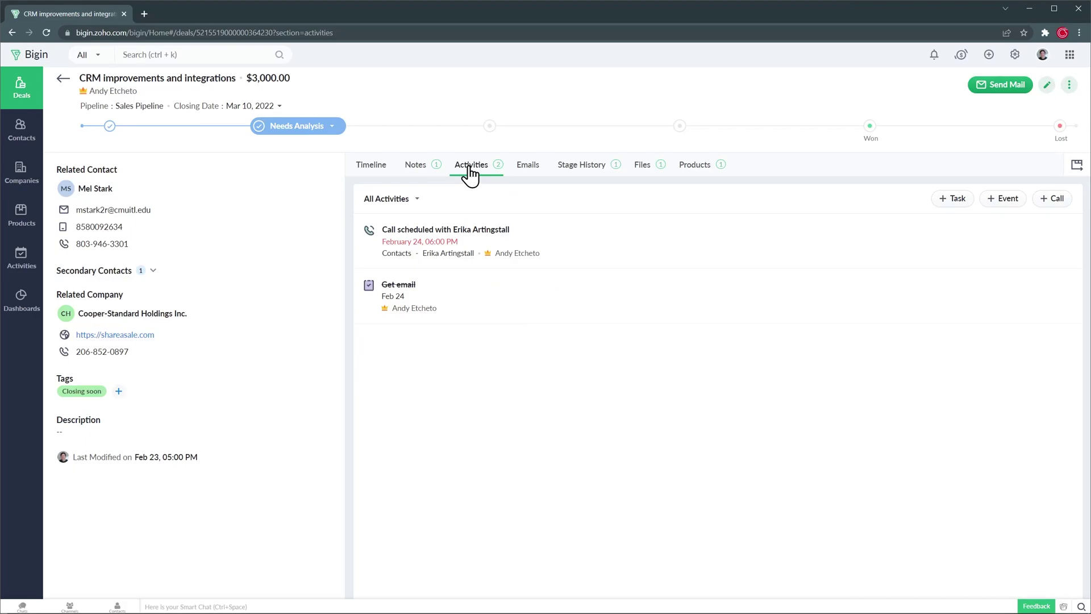
click(528, 170)
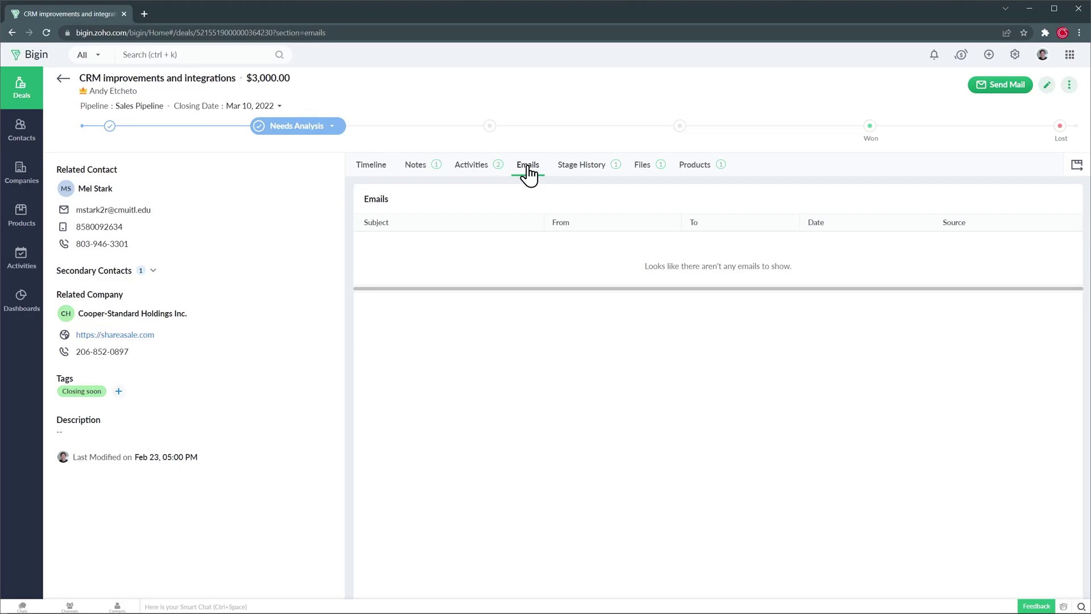
click(571, 174)
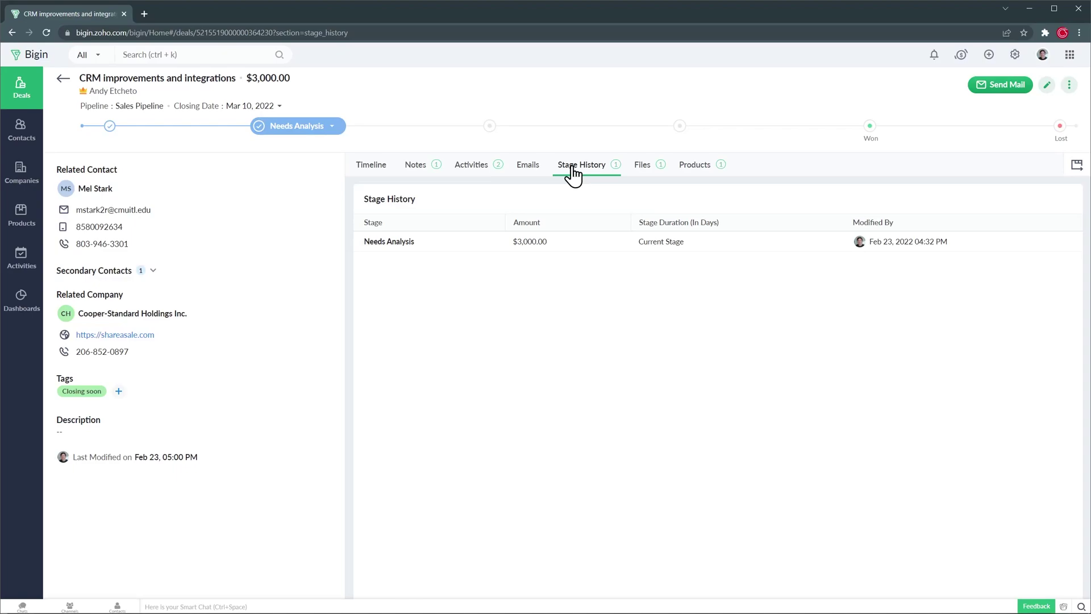
click(639, 171)
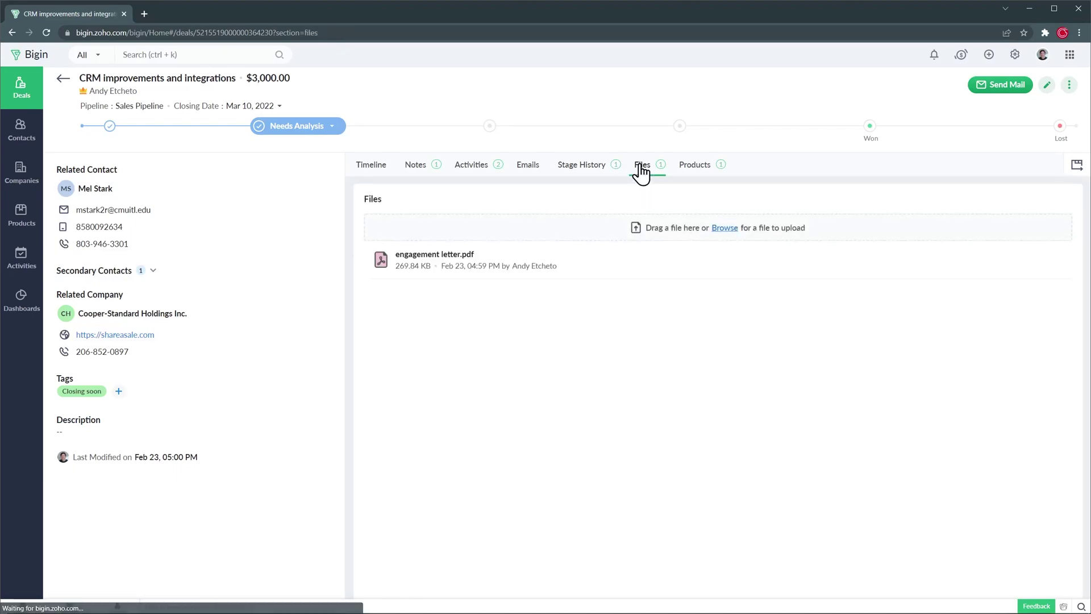
click(691, 172)
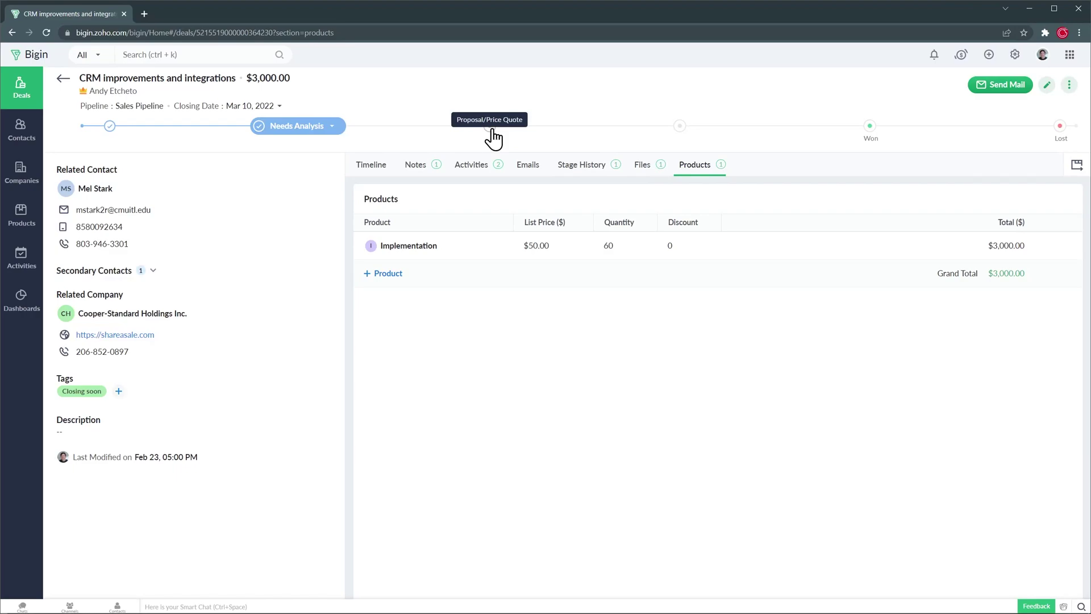
Step: Set the CRM improvements deal to Proposal/Price Quote, then drag the $3,227.00 video deal into that column
click(490, 129)
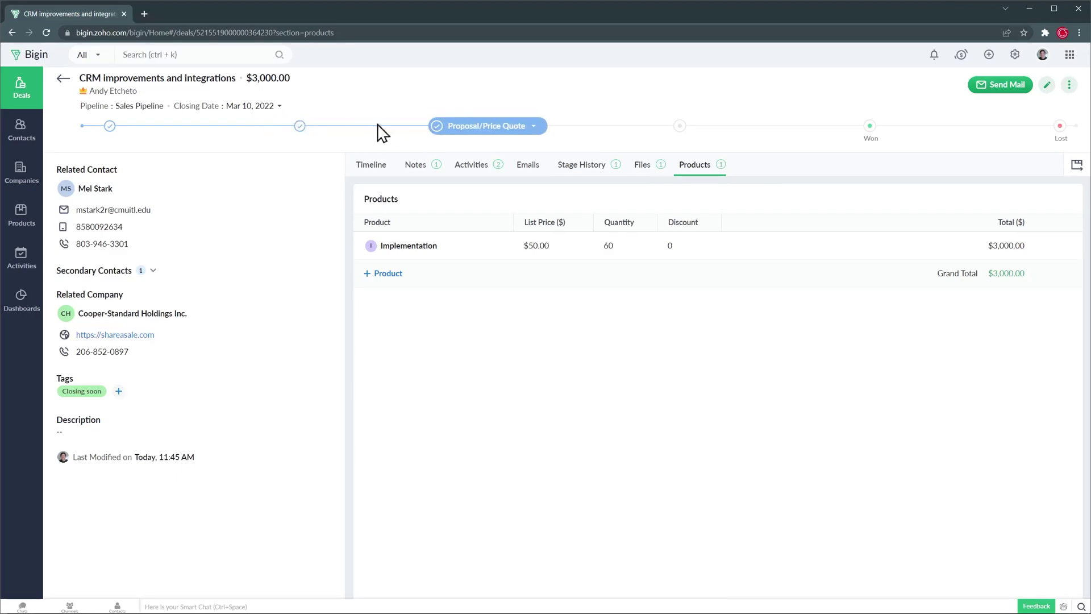
click(63, 79)
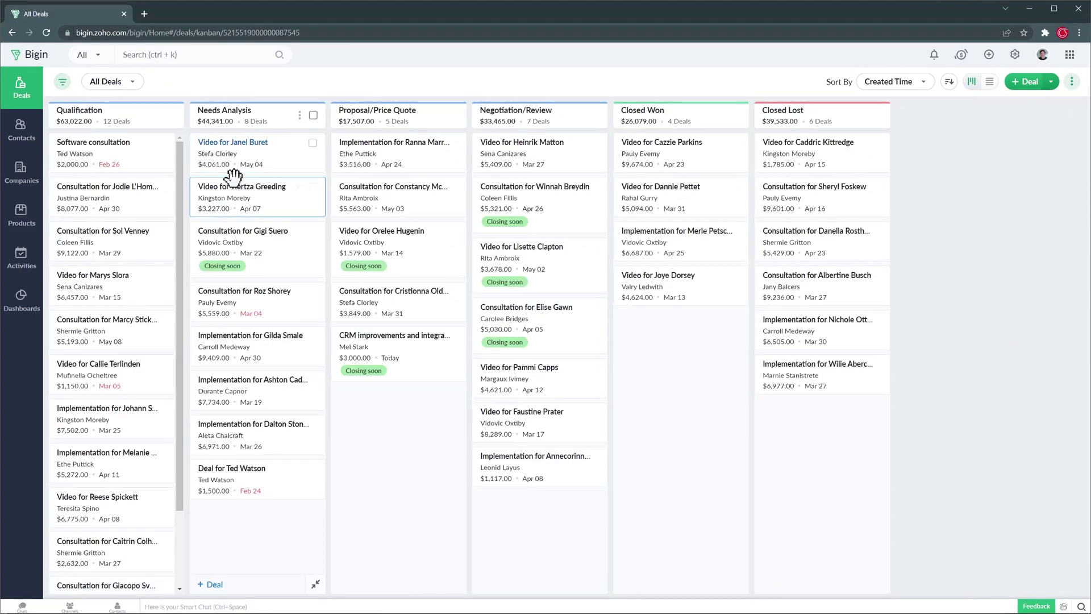
drag(241, 193, 382, 192)
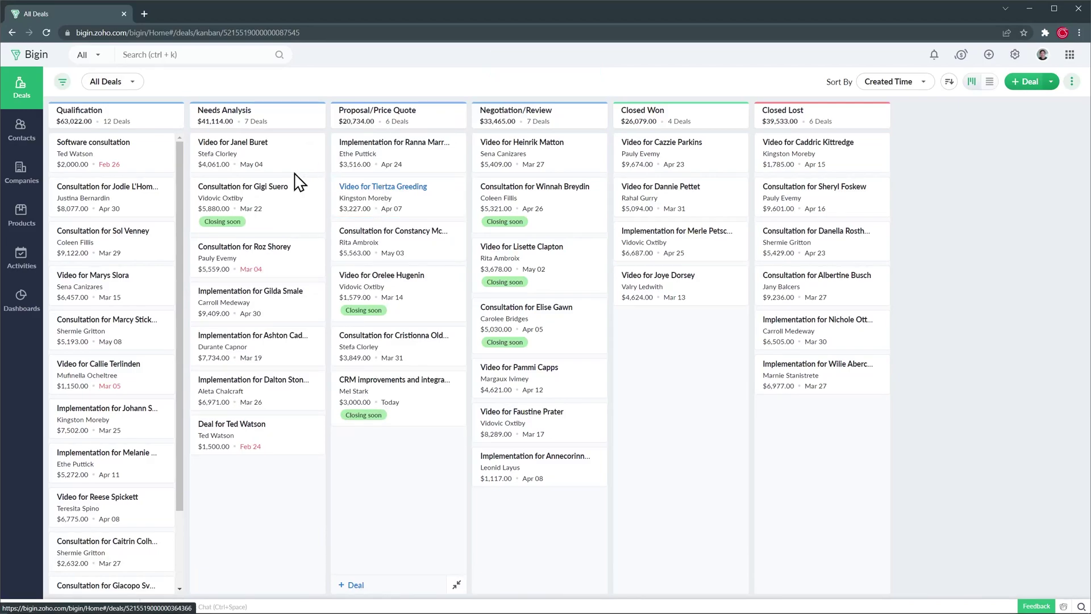
click(63, 81)
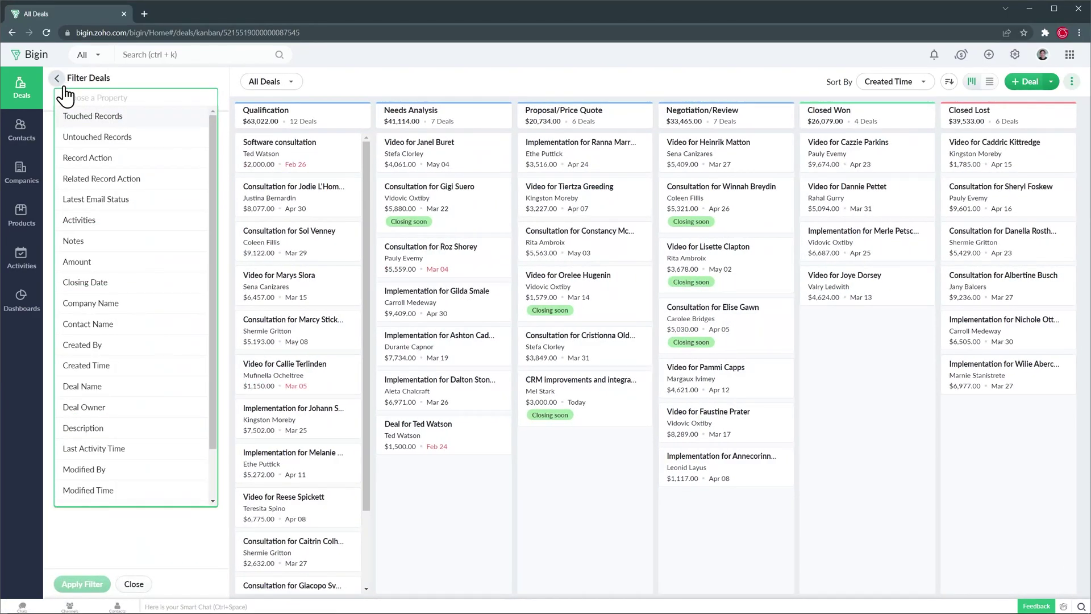
click(57, 79)
click(118, 82)
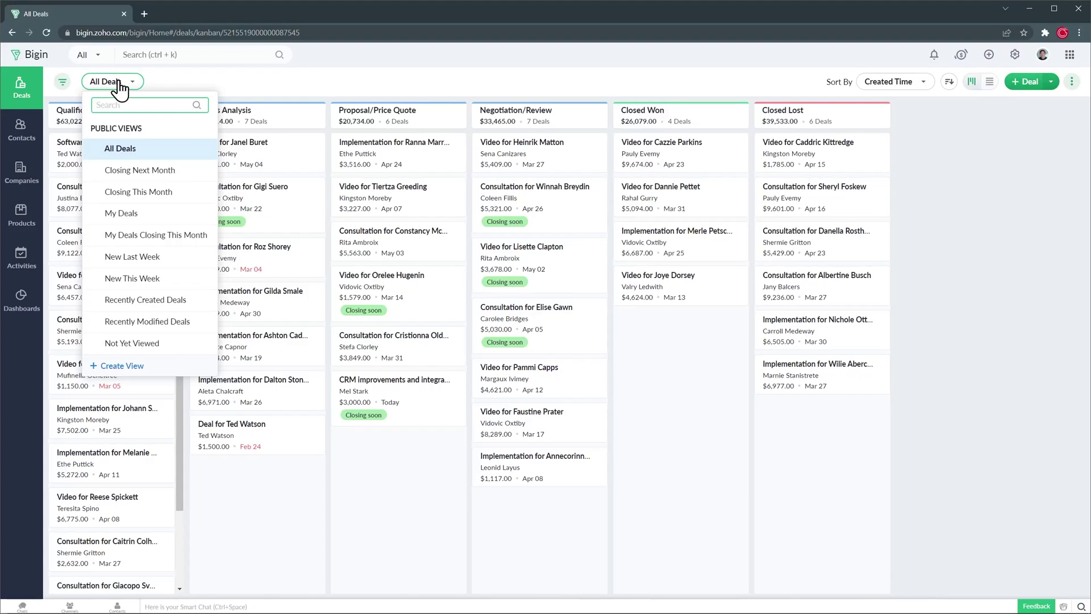
click(182, 86)
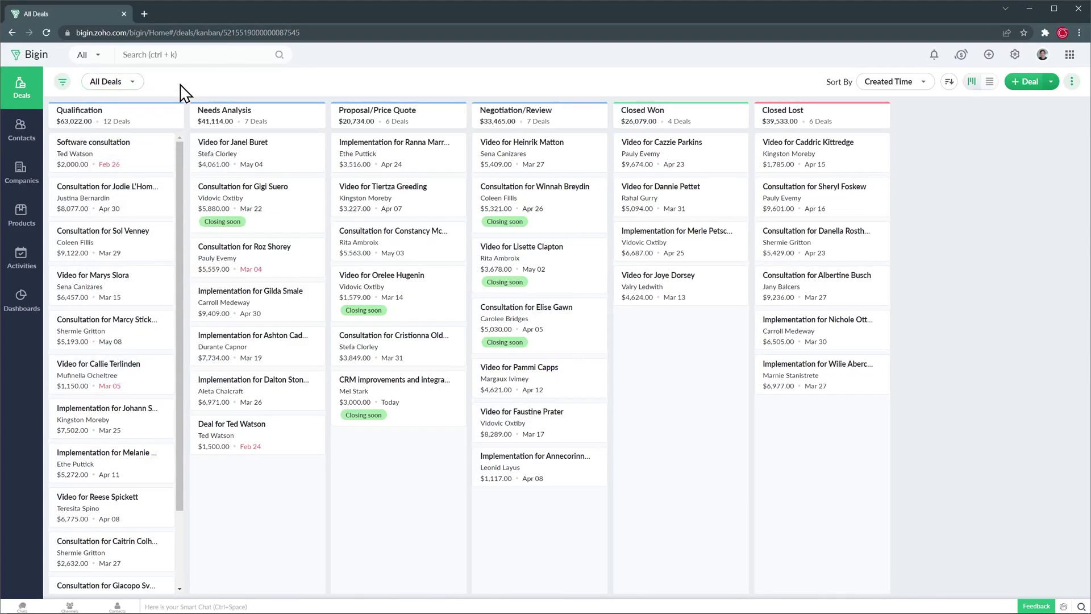
click(203, 56)
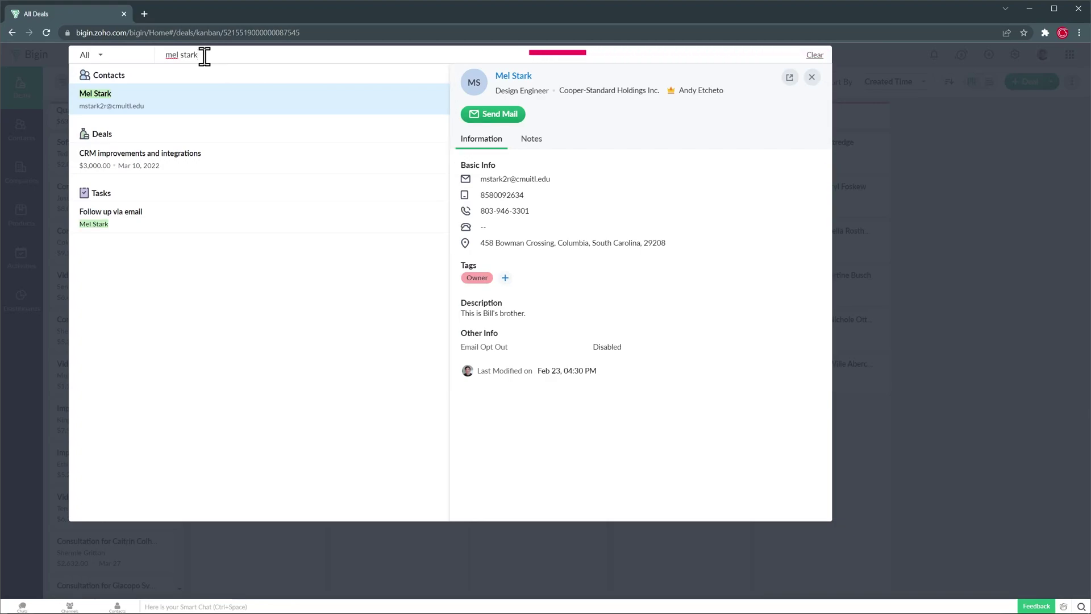
click(216, 162)
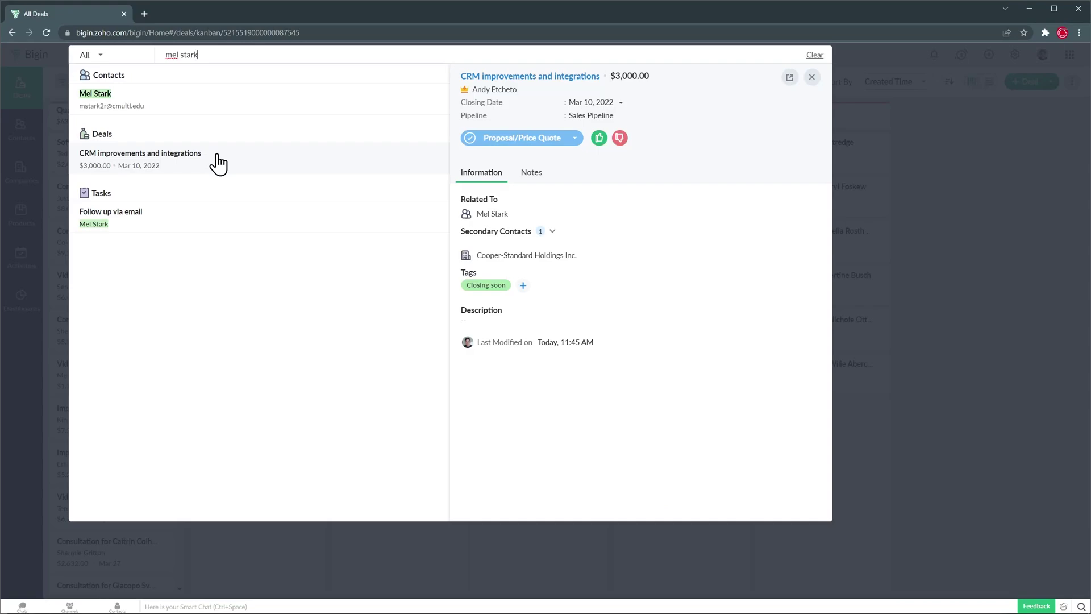
click(790, 77)
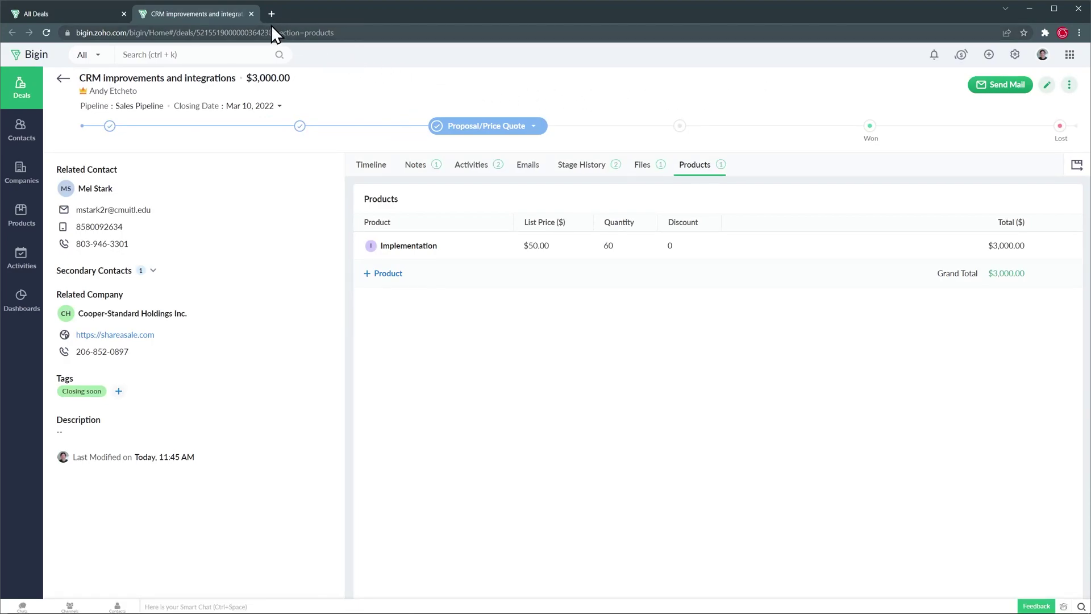
click(251, 13)
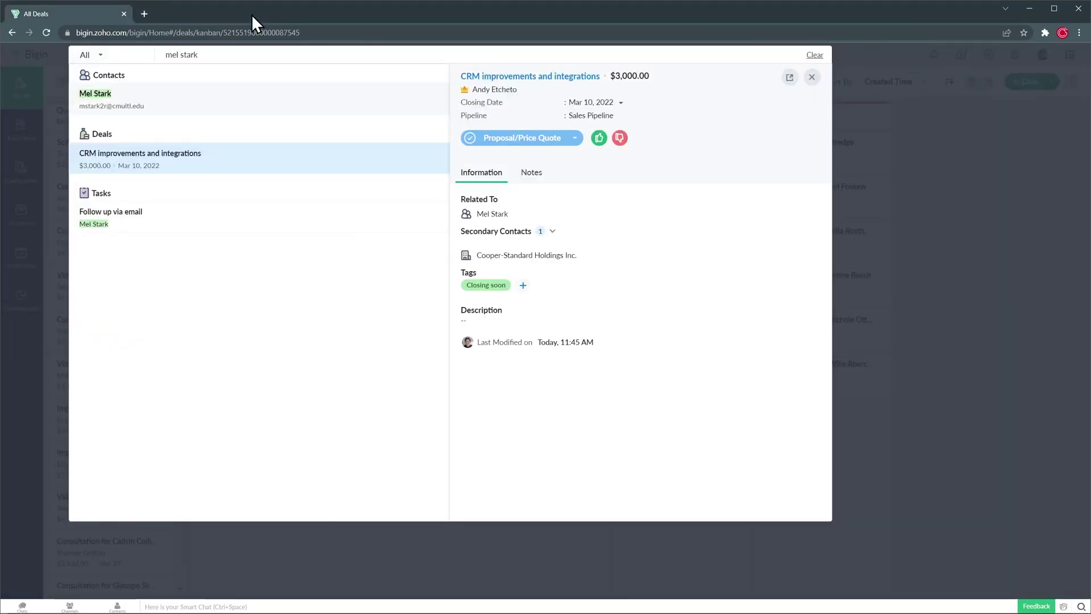
key(Escape)
key(Escape)
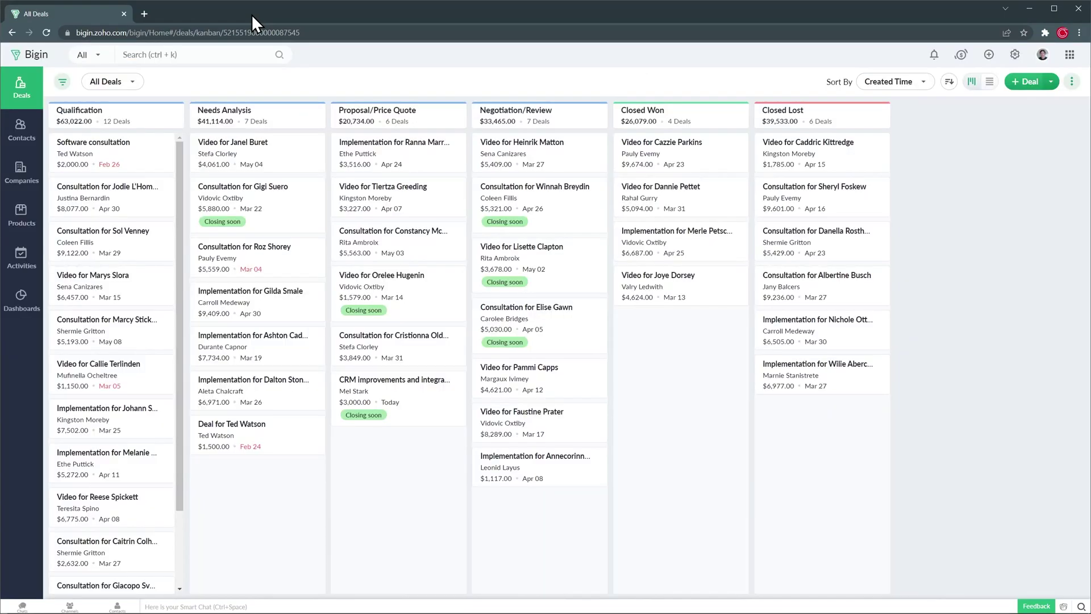
Step: From Contacts, open the Design Engineer's record and check its Timeline, Notes and its one $3,000.00 deal
click(33, 136)
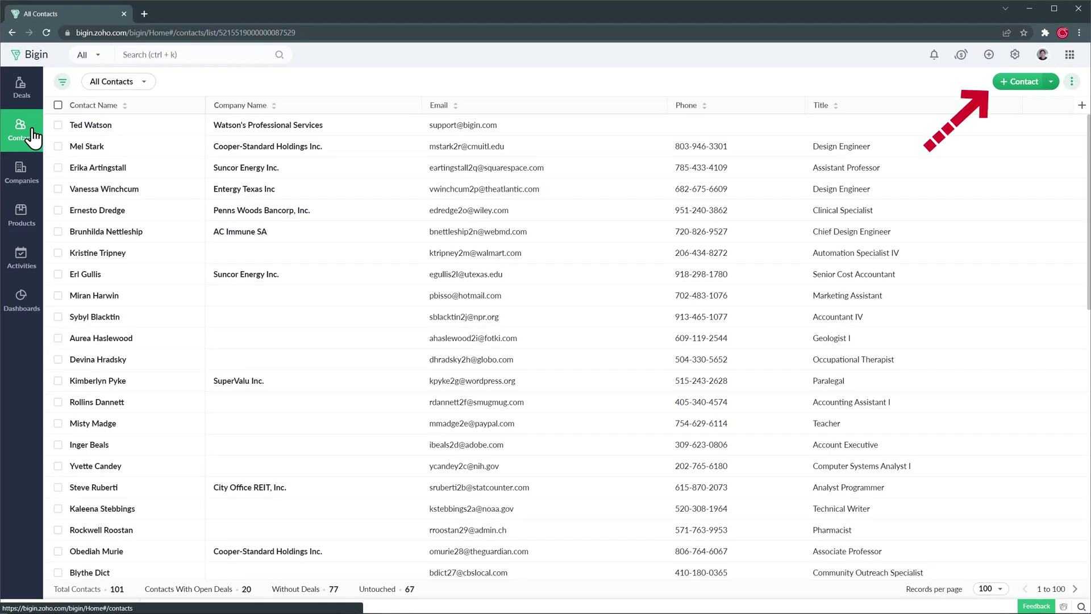
click(81, 147)
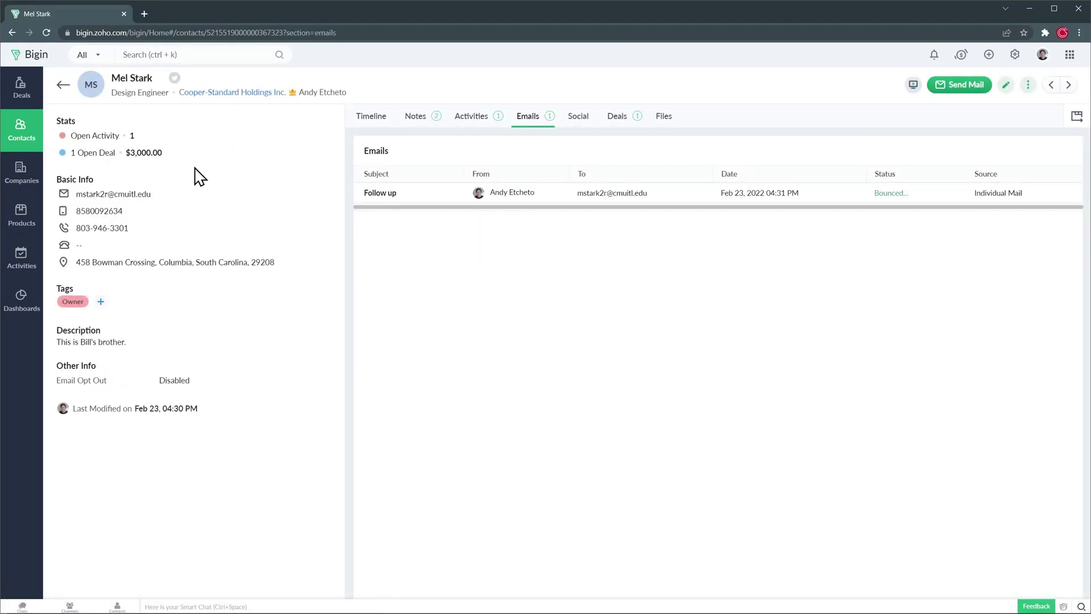
click(366, 122)
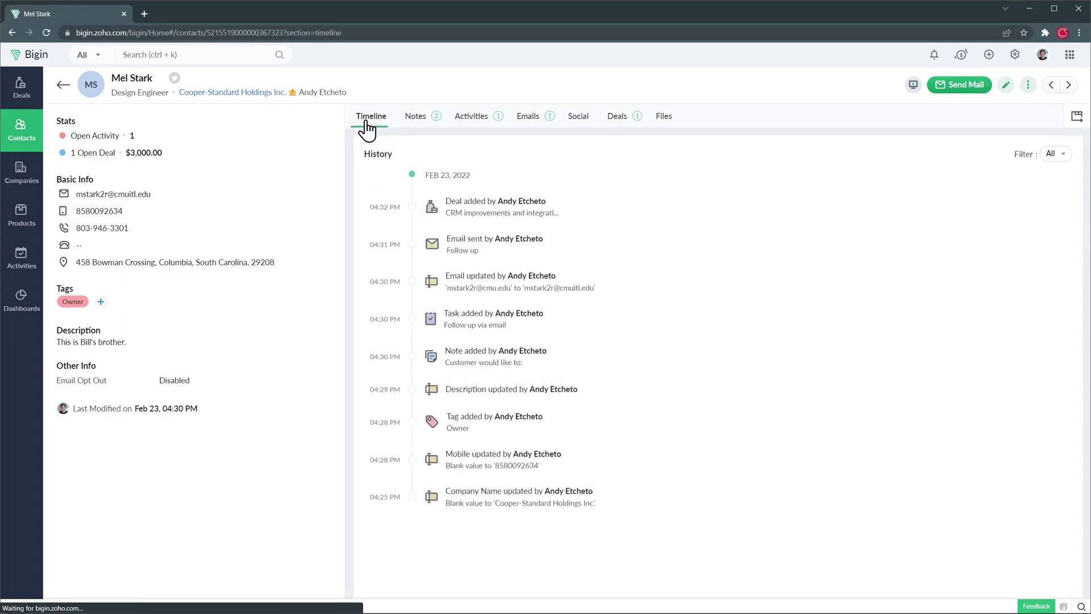
click(414, 124)
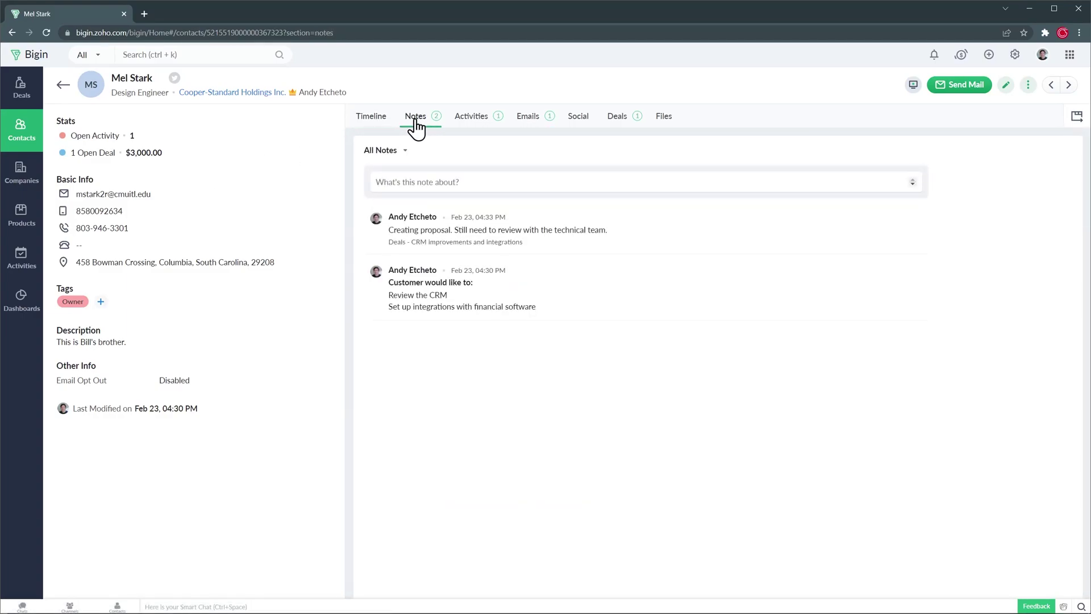
click(613, 123)
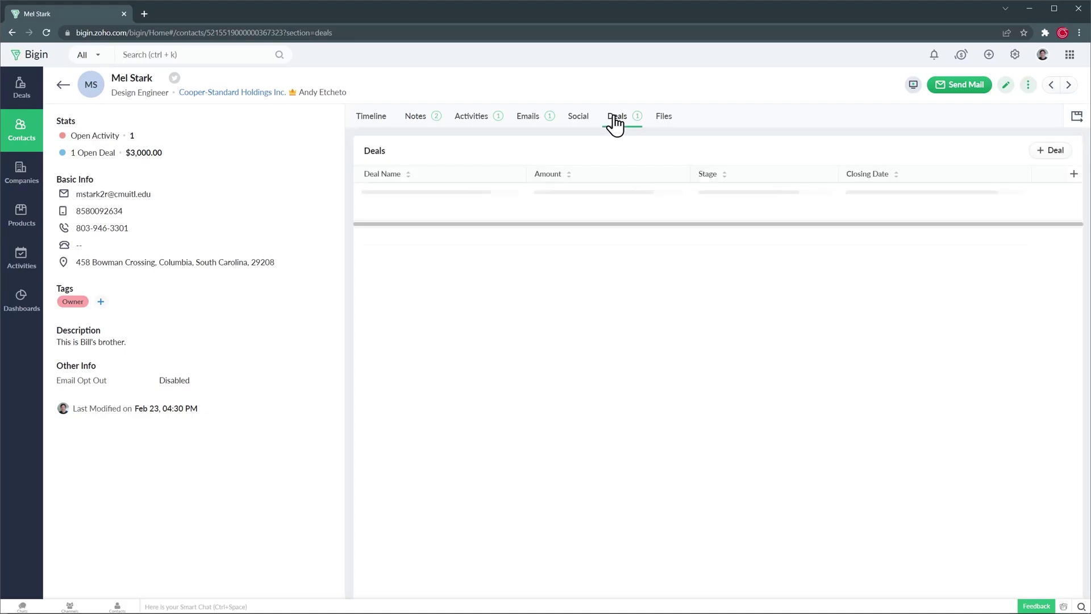
Step: Browse the Companies, Products and Activities lists, then the Overview dashboard
click(29, 186)
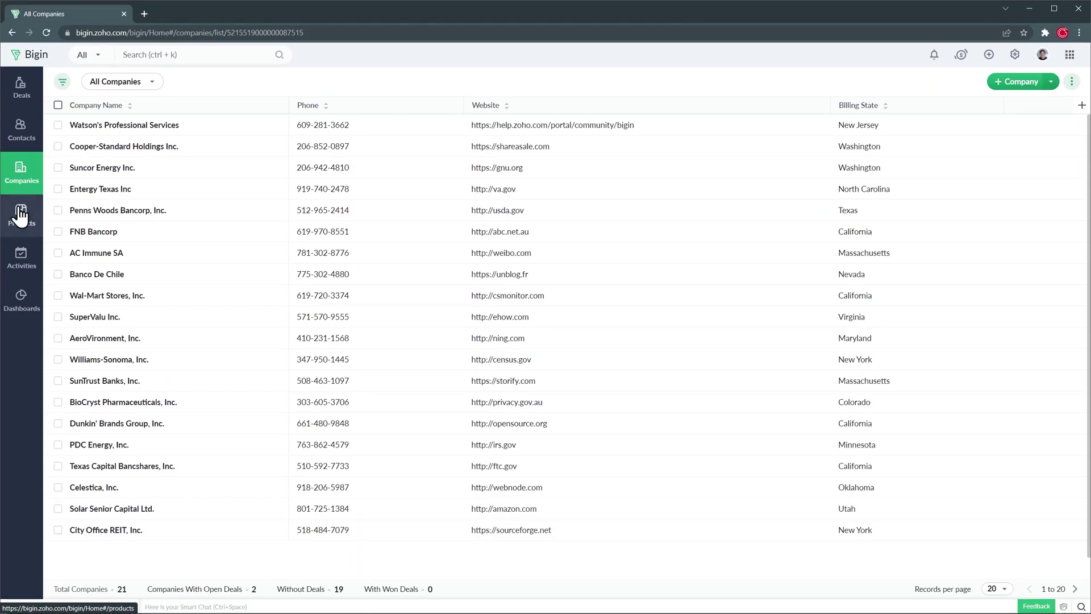
click(20, 217)
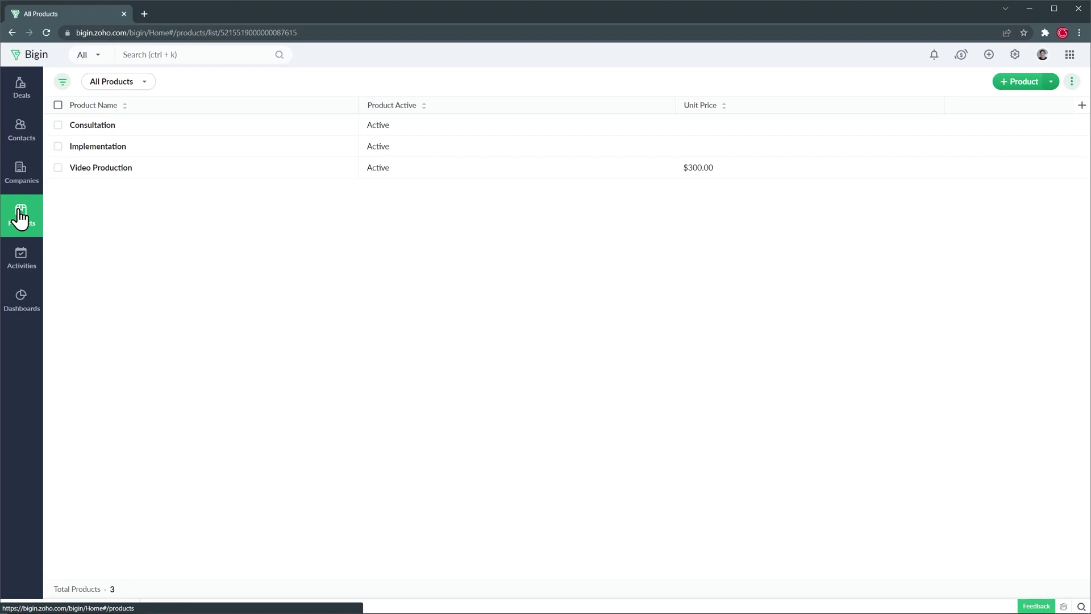
click(22, 255)
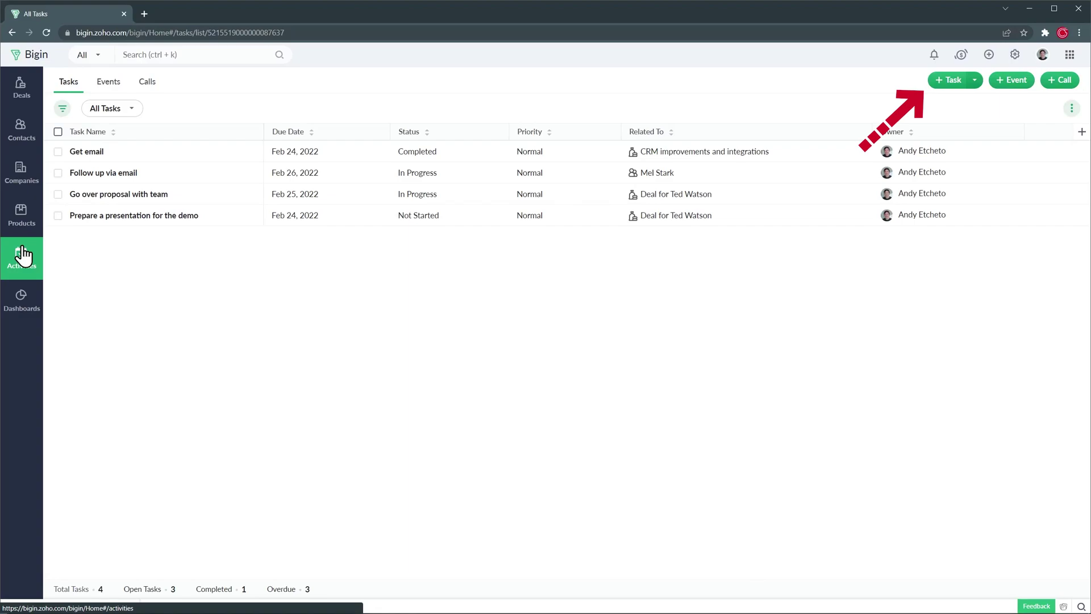
click(23, 300)
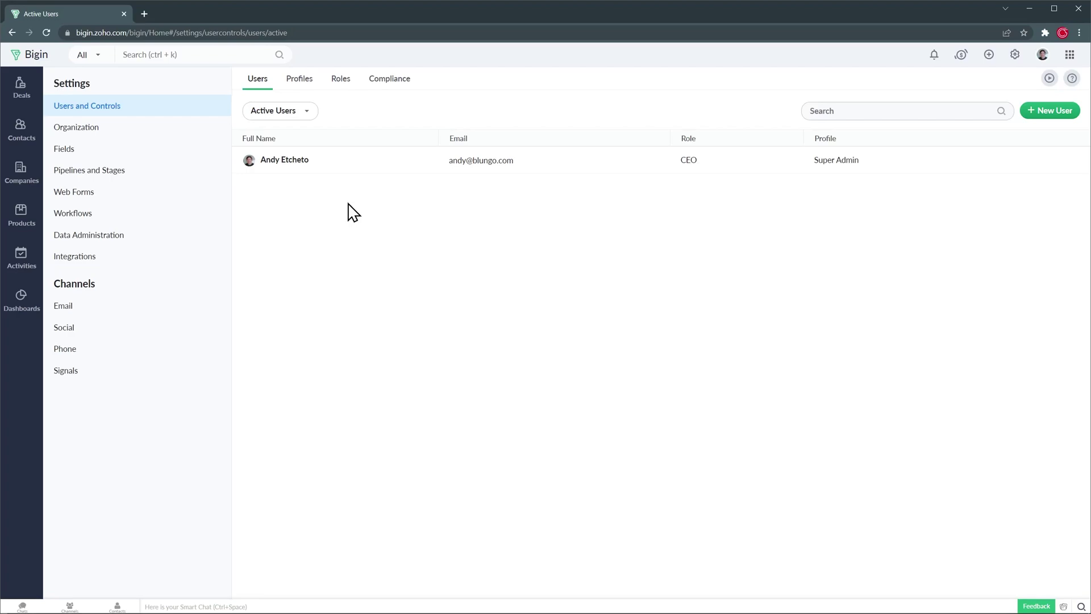
Step: Look through Organization, Fields, Pipelines and Stages settings, ending on the empty Contacts Web Forms page
click(187, 134)
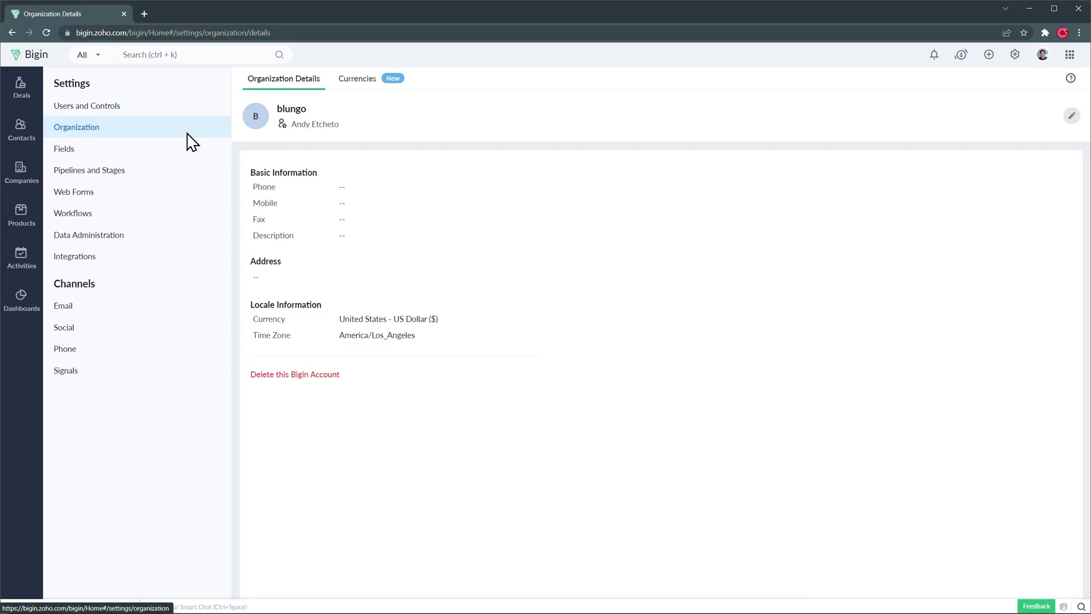
click(158, 152)
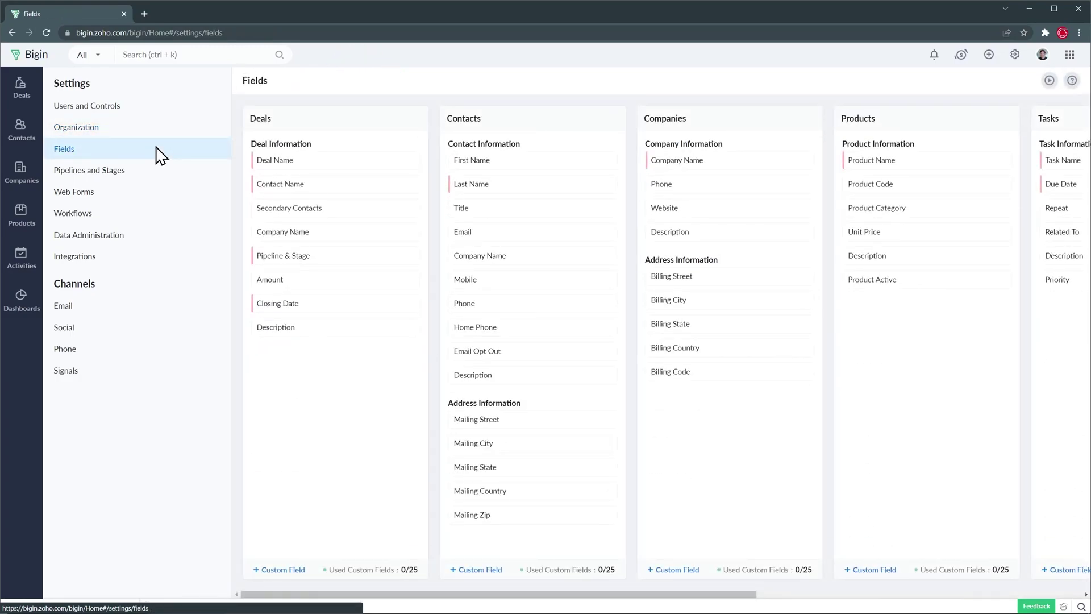
click(146, 174)
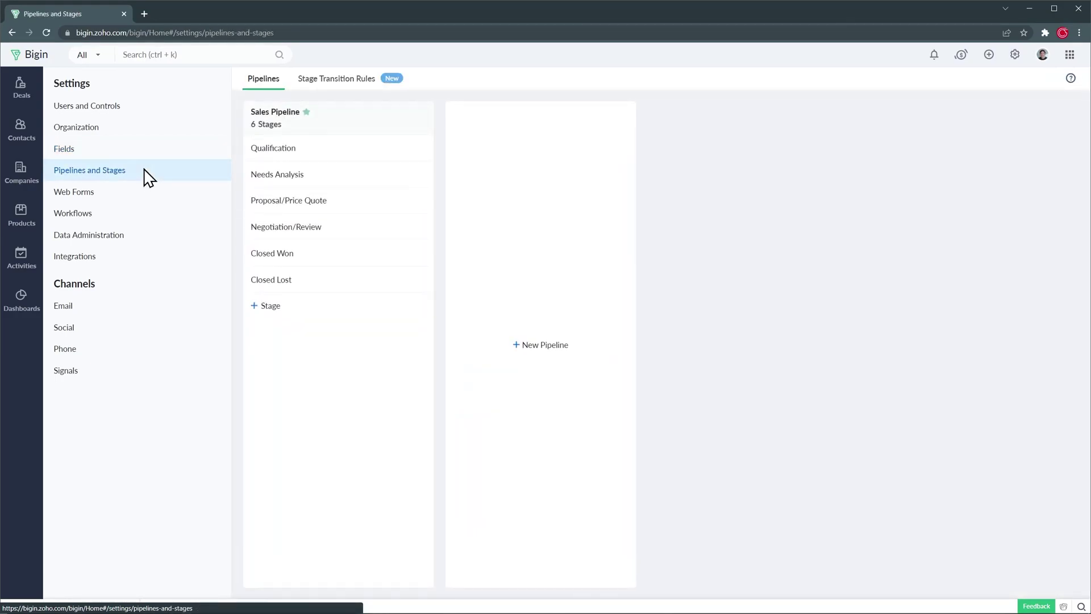
click(127, 191)
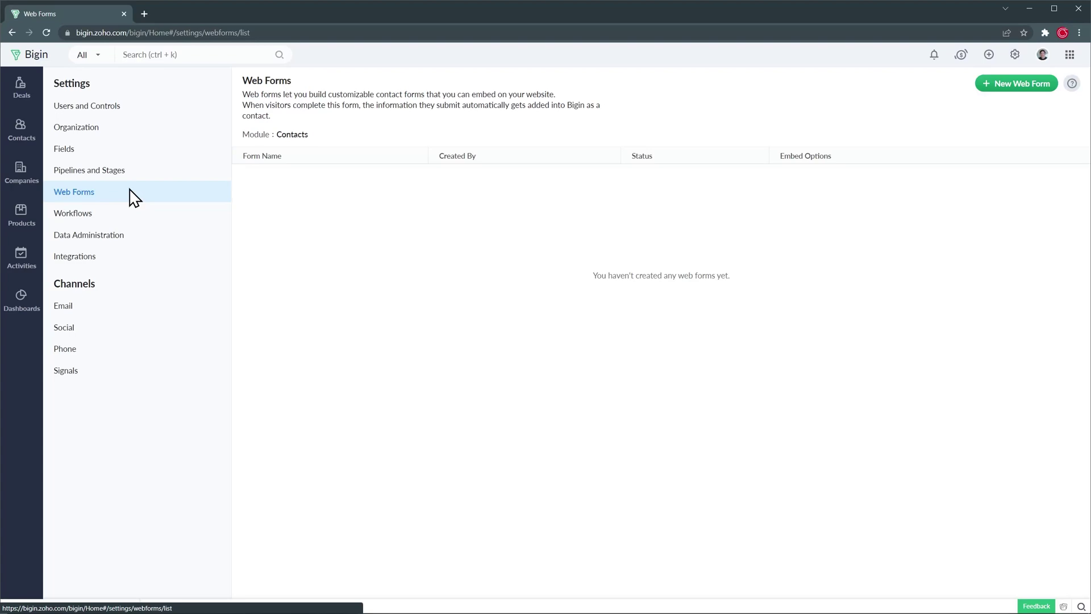
Step: Open the Big Deal Rule workflow from Workflows to inspect it, then go back to the list
click(131, 217)
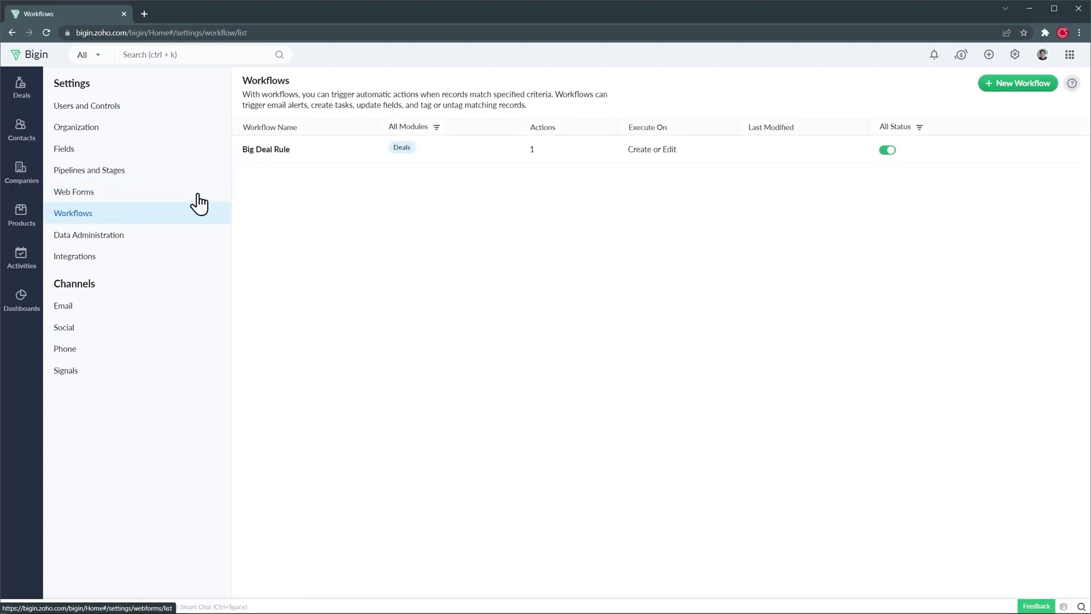
click(268, 150)
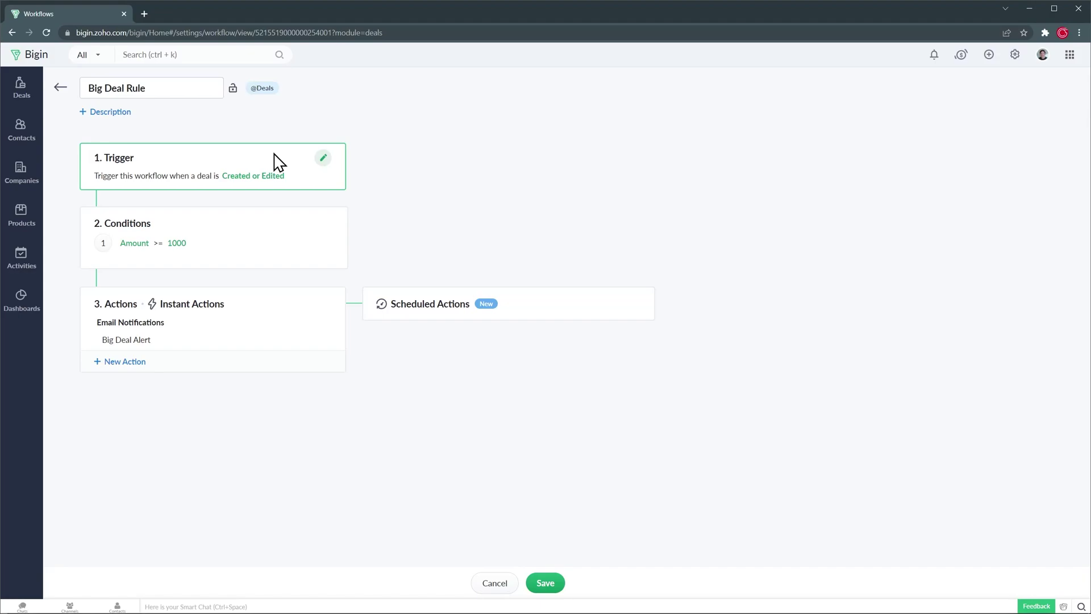
click(60, 88)
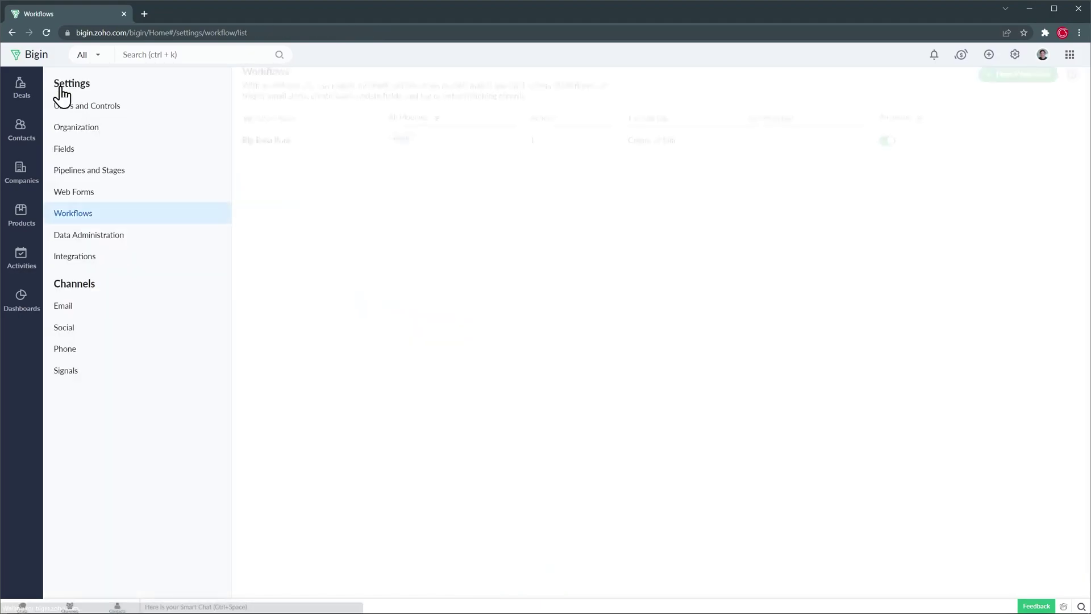
Step: Check Data Administration, Integrations, Email, Social and Phone settings, ending on Signals notification preferences
click(123, 238)
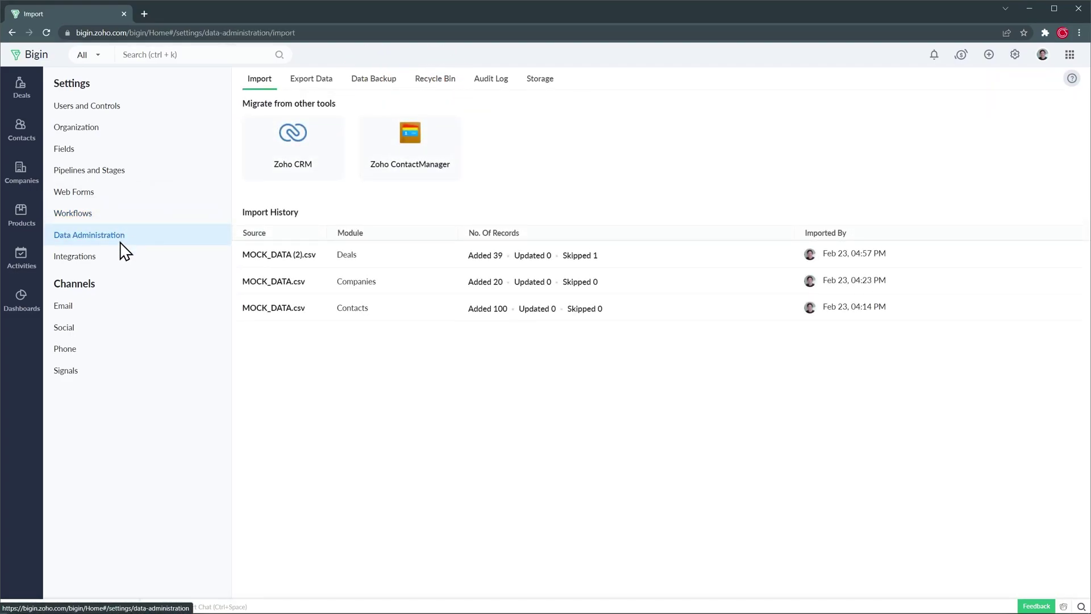
click(119, 260)
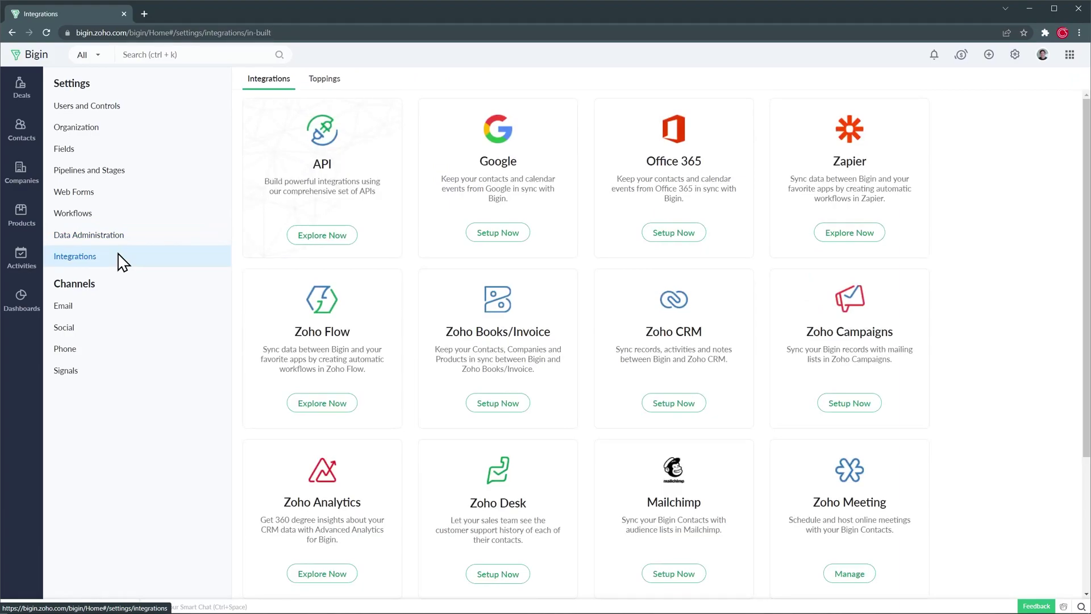
click(118, 309)
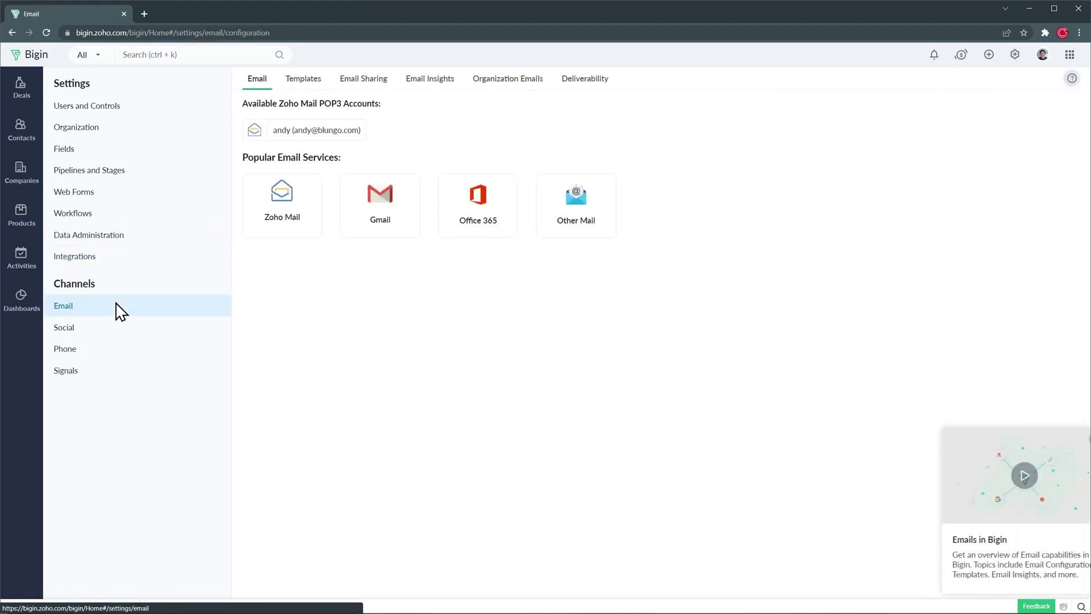
click(111, 334)
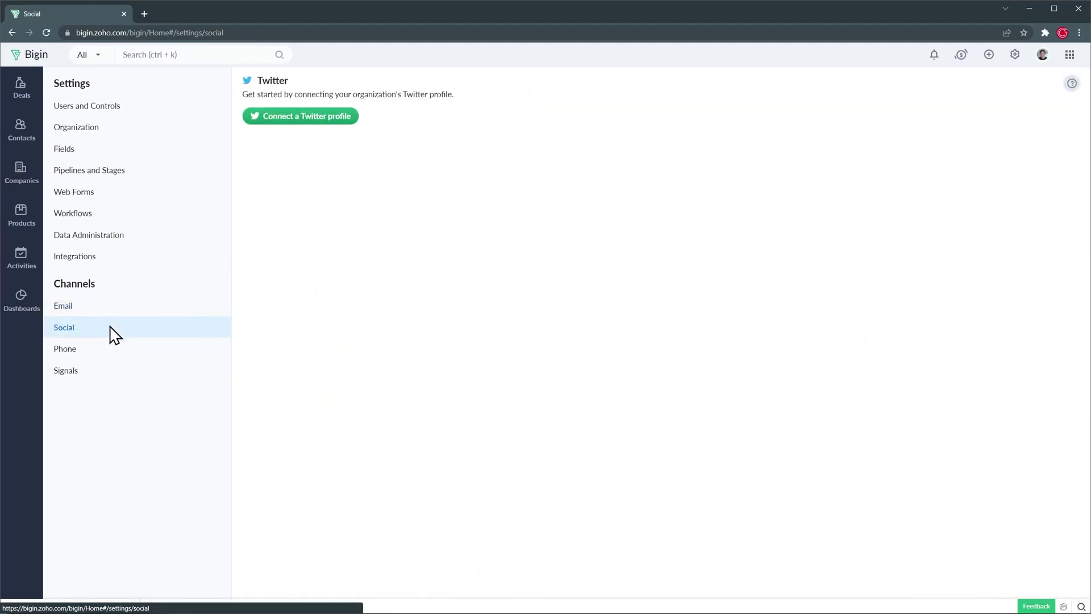
click(105, 350)
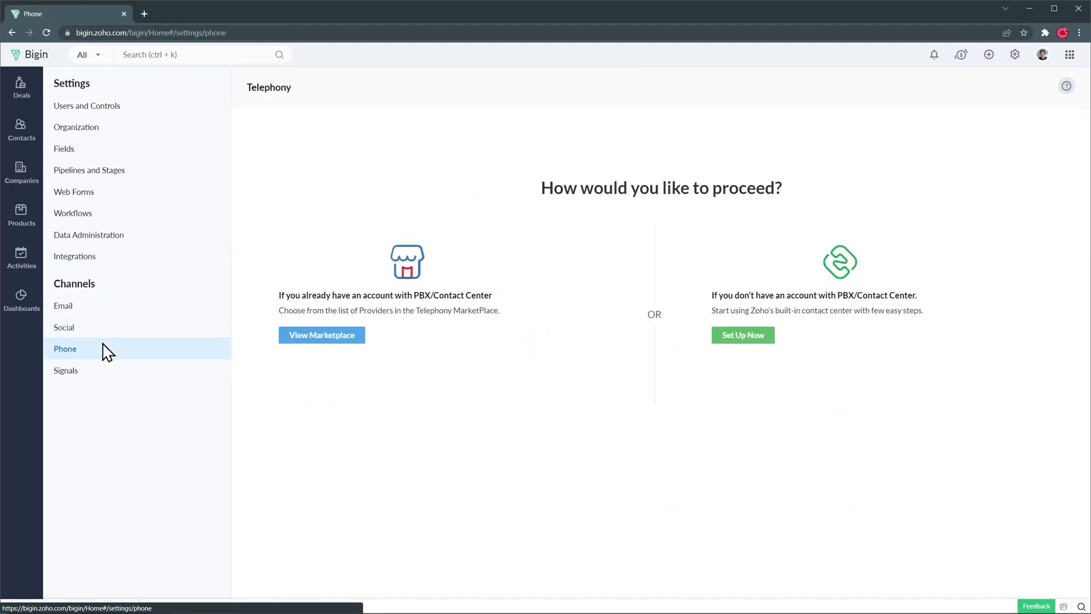
click(97, 371)
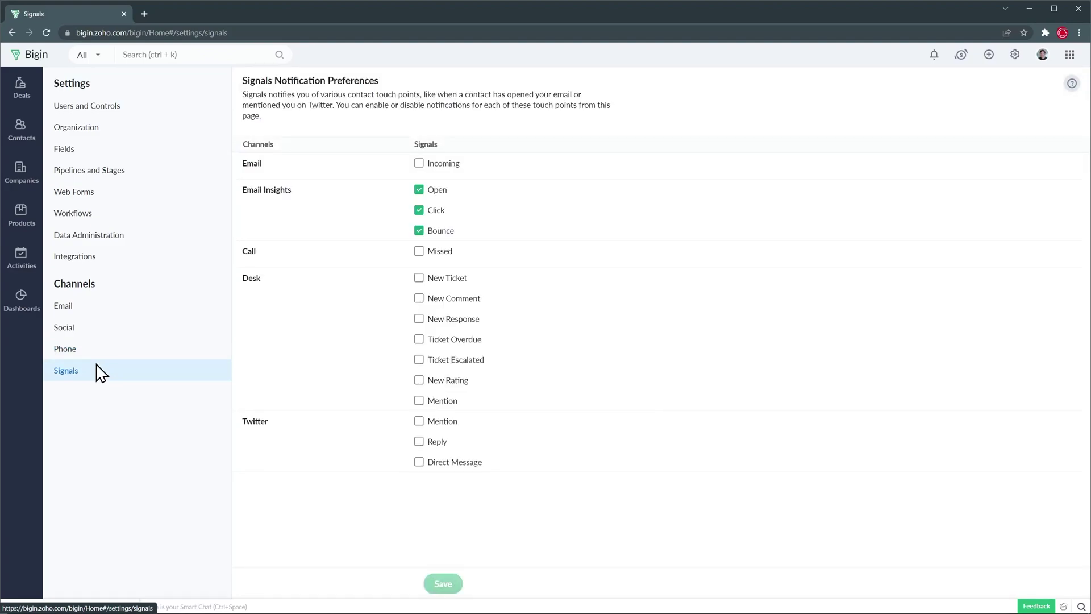